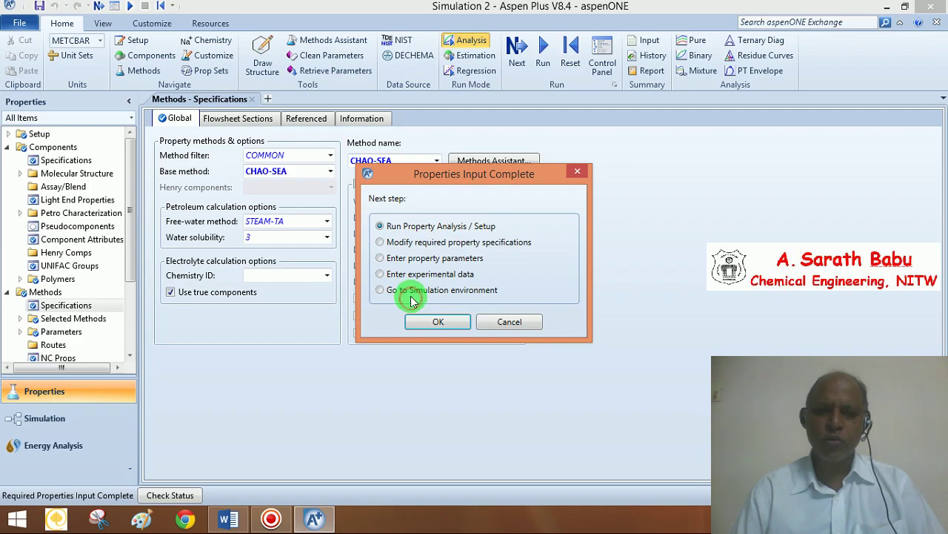
Step: Switch to the simulation environment and place an RStoic reactor block on the main flowsheet
{"action": "left_click", "coordinate": [379, 290]}
{"action": "left_click", "coordinate": [437, 320]}
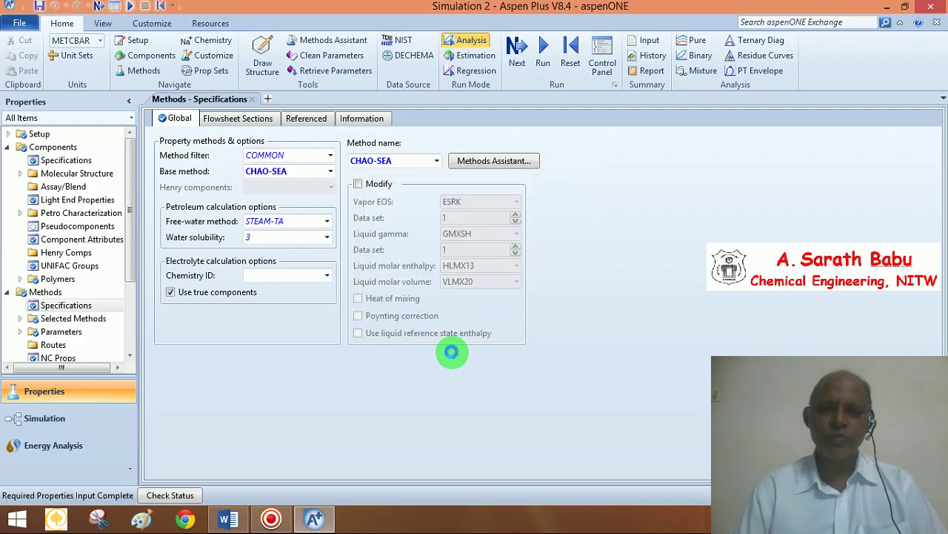
{"action": "left_click", "coordinate": [486, 420]}
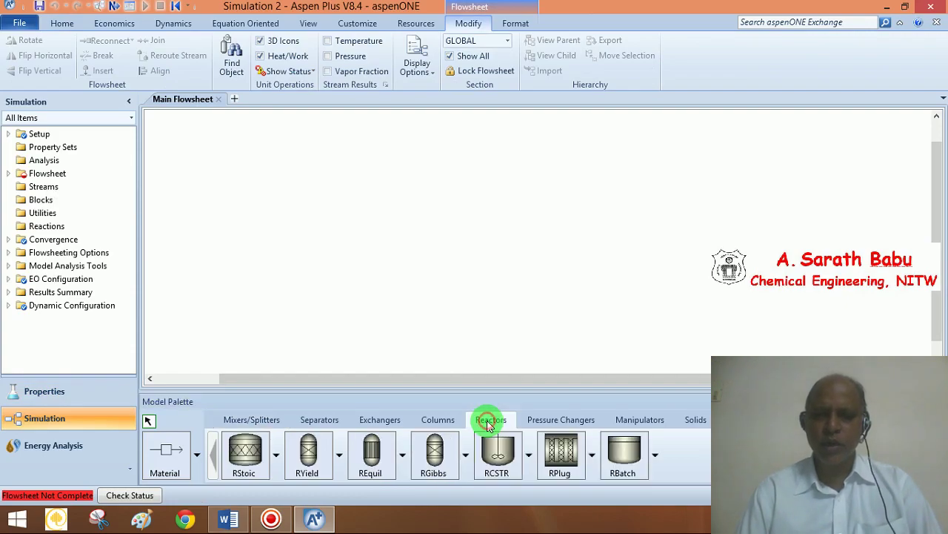
{"action": "left_click", "coordinate": [245, 452]}
{"action": "left_click", "coordinate": [485, 224]}
Step: Connect two material feed streams to the RStoic reactor's inlet and one material product stream to its outlet
{"action": "left_click", "coordinate": [166, 449]}
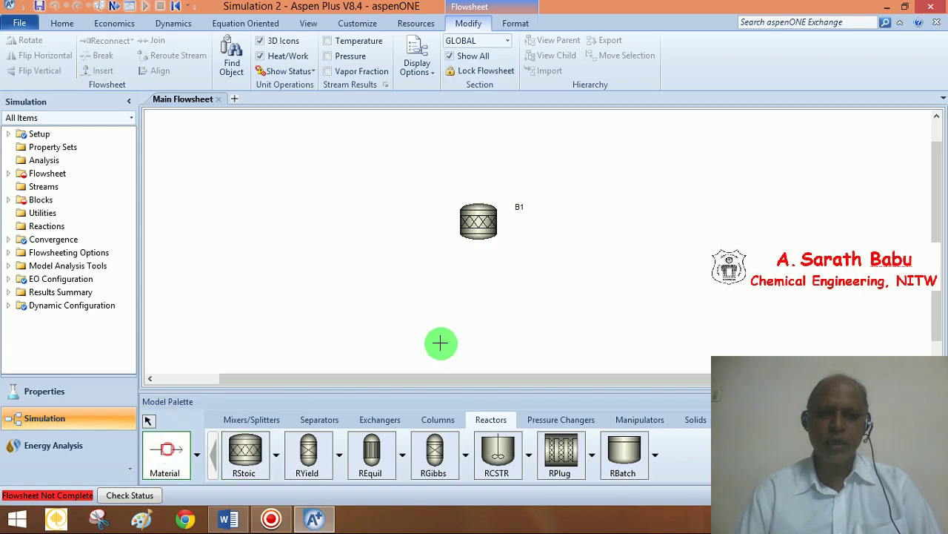
{"action": "left_click", "coordinate": [455, 212]}
{"action": "left_click", "coordinate": [351, 212]}
{"action": "left_click", "coordinate": [459, 225]}
{"action": "left_click", "coordinate": [360, 230]}
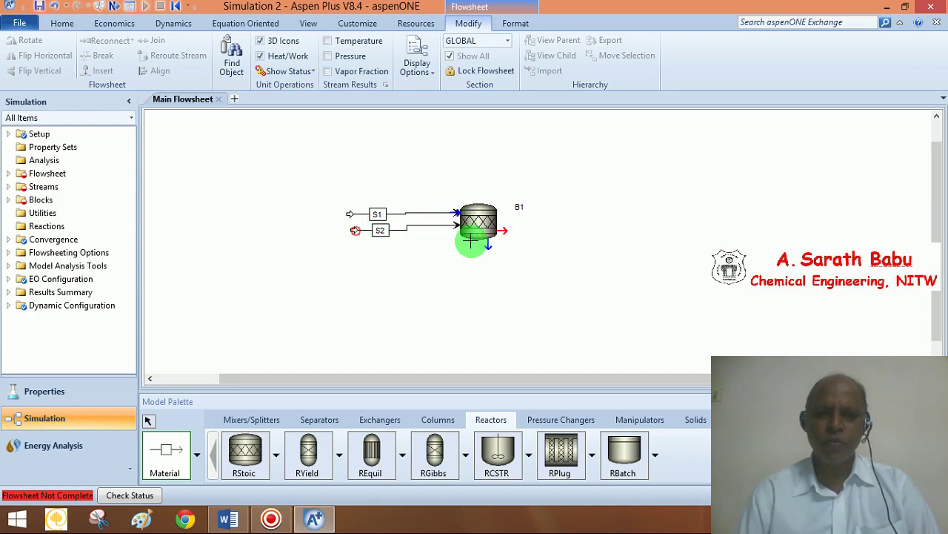
{"action": "left_click", "coordinate": [504, 232]}
{"action": "left_click", "coordinate": [608, 229]}
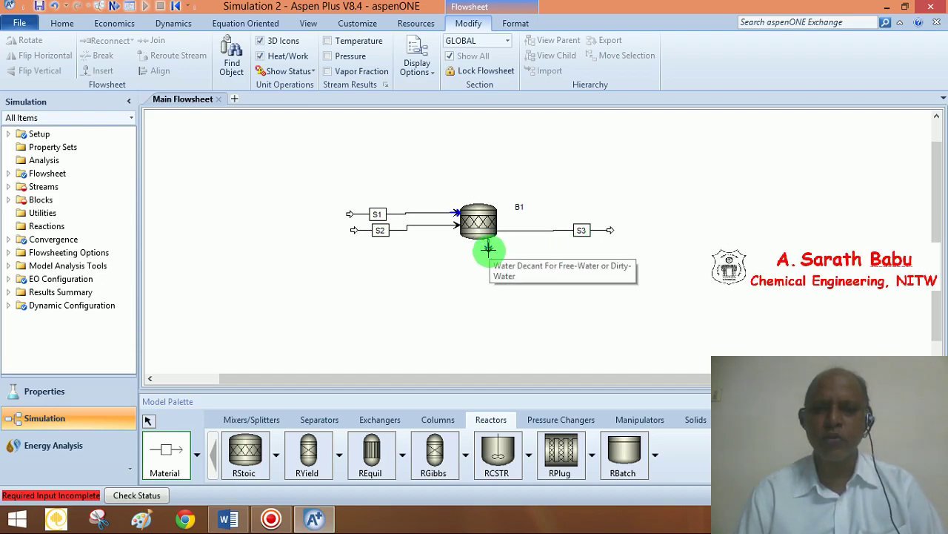
{"action": "right_click", "coordinate": [441, 179]}
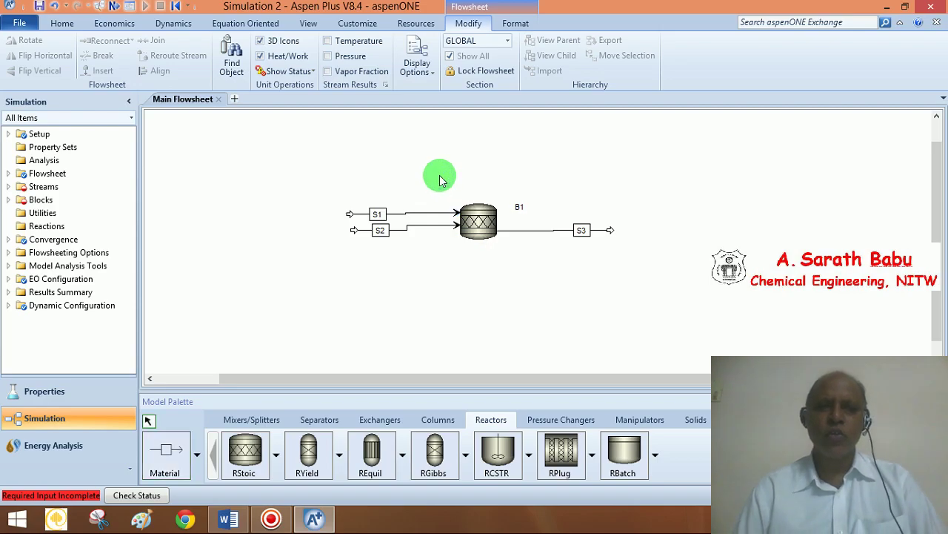
Step: Specify feed stream S1 at 25 C and 1 atm with a CO mole flow of 1 kmol/hr
{"action": "left_click", "coordinate": [115, 6]}
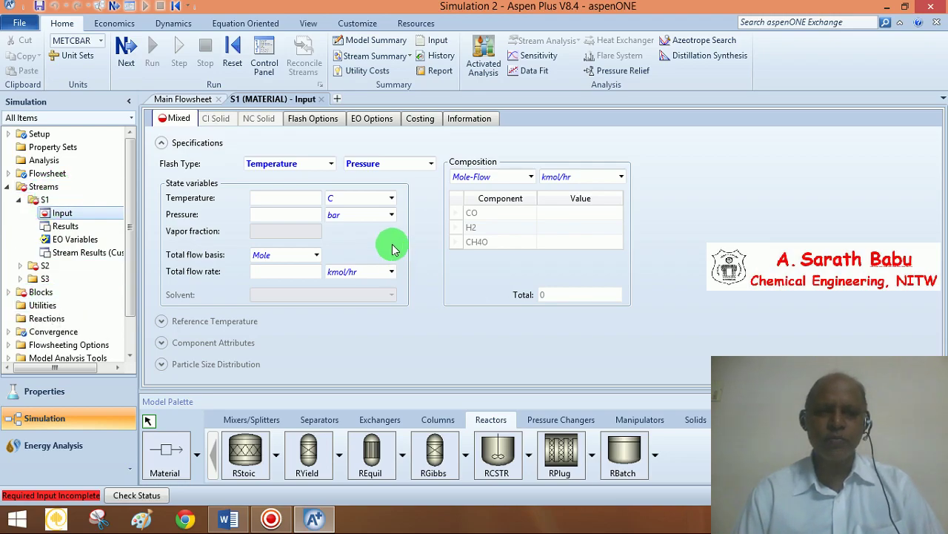
{"action": "left_click", "coordinate": [297, 198]}
{"action": "type", "text": "25"}
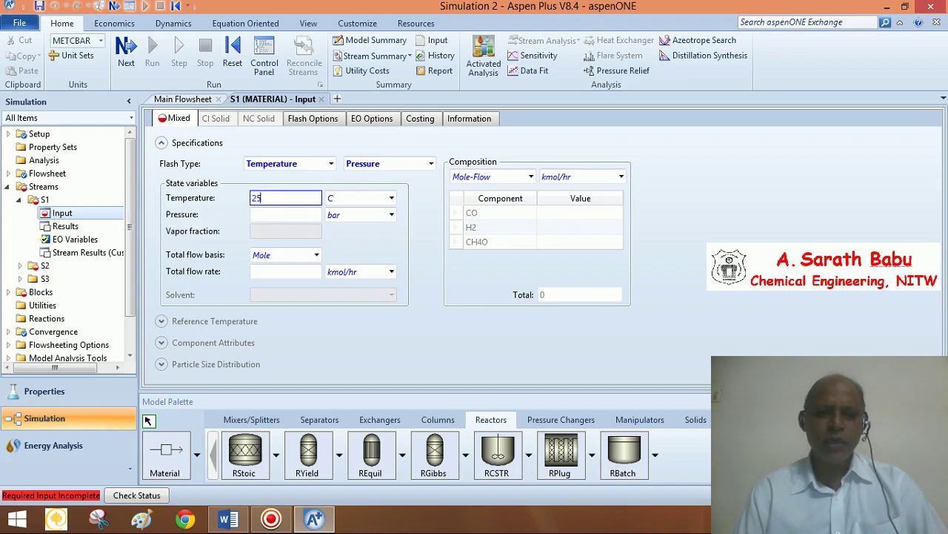
{"action": "left_click", "coordinate": [278, 215]}
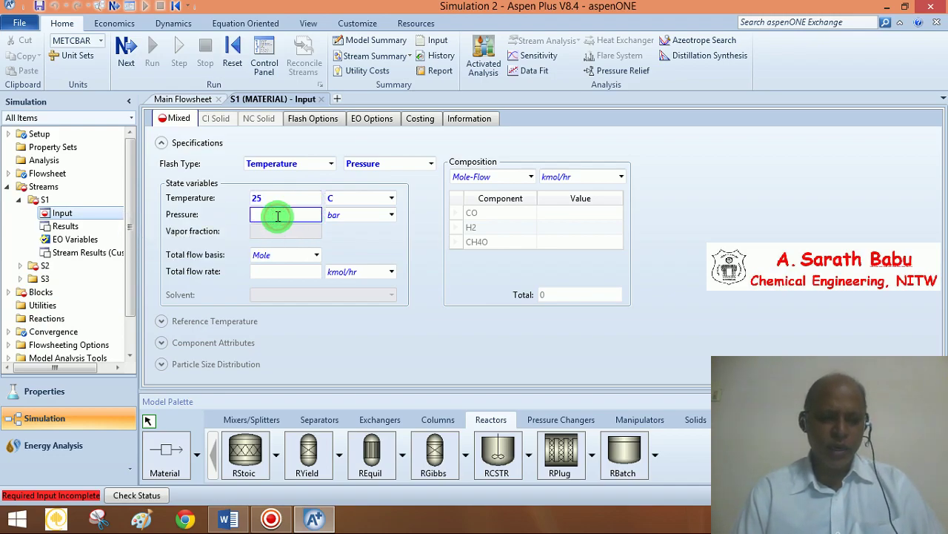
{"action": "type", "text": "1"}
{"action": "left_click", "coordinate": [372, 220]}
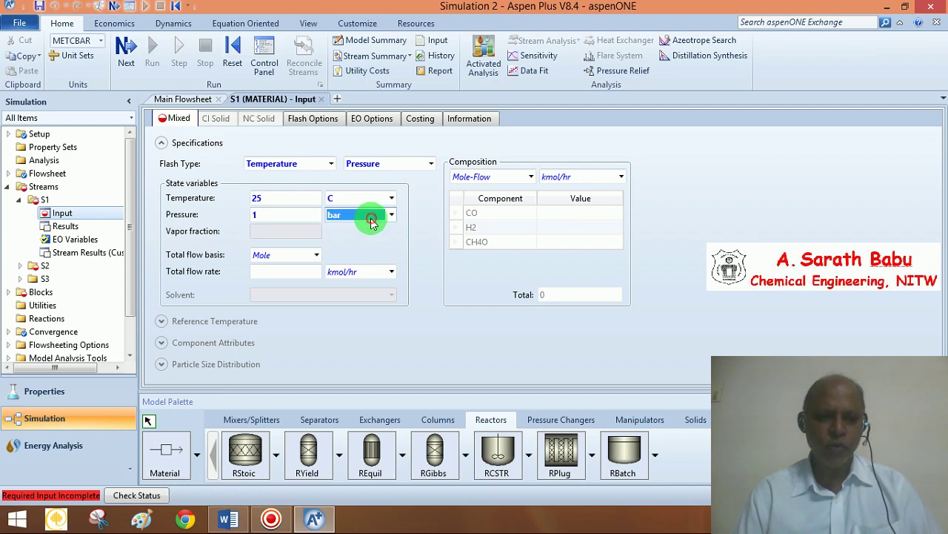
{"action": "type", "text": "atm"}
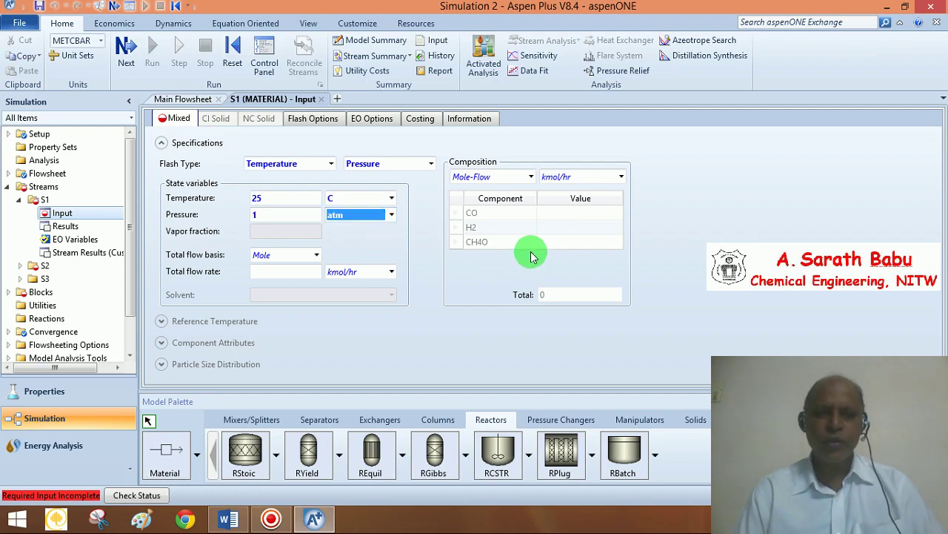
{"action": "left_click", "coordinate": [563, 213]}
{"action": "type", "text": "1"}
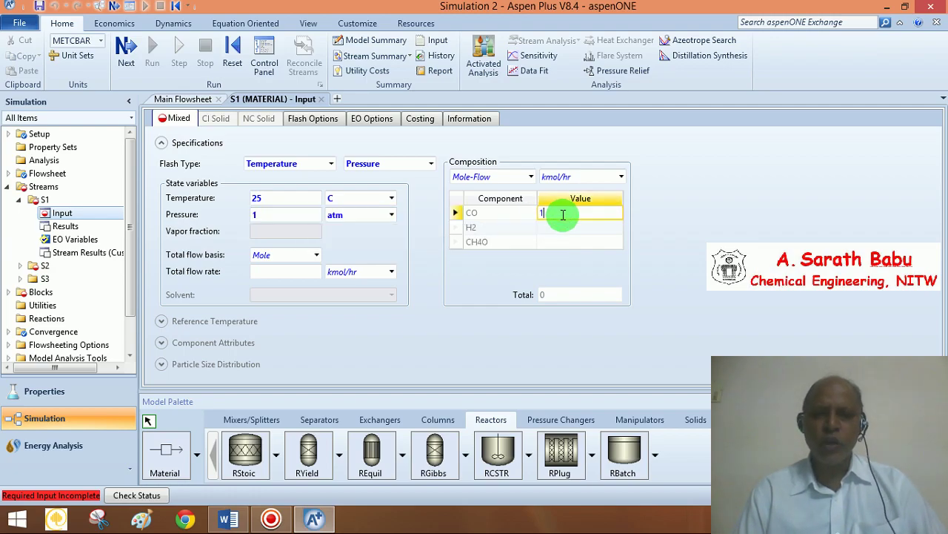
{"action": "left_click", "coordinate": [564, 238]}
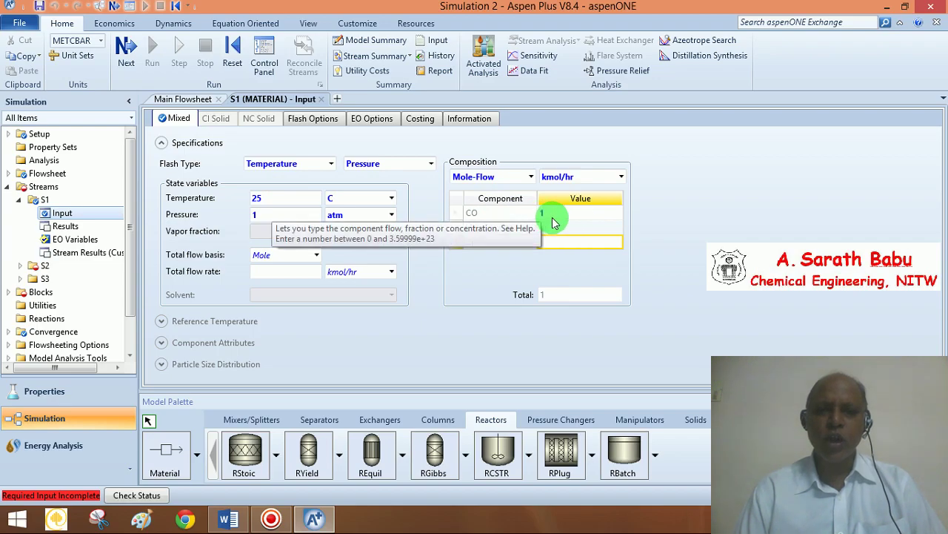
Step: Specify feed stream S2 at 25 C and 1 atm with an H2 mole flow of 2 kmol/hr
{"action": "left_click", "coordinate": [125, 47]}
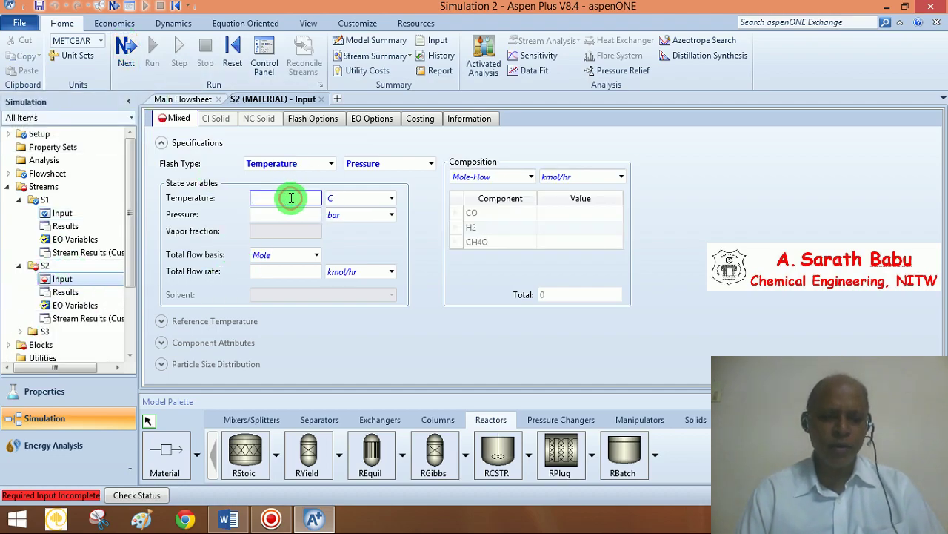
{"action": "type", "text": "25"}
{"action": "left_click", "coordinate": [275, 215]}
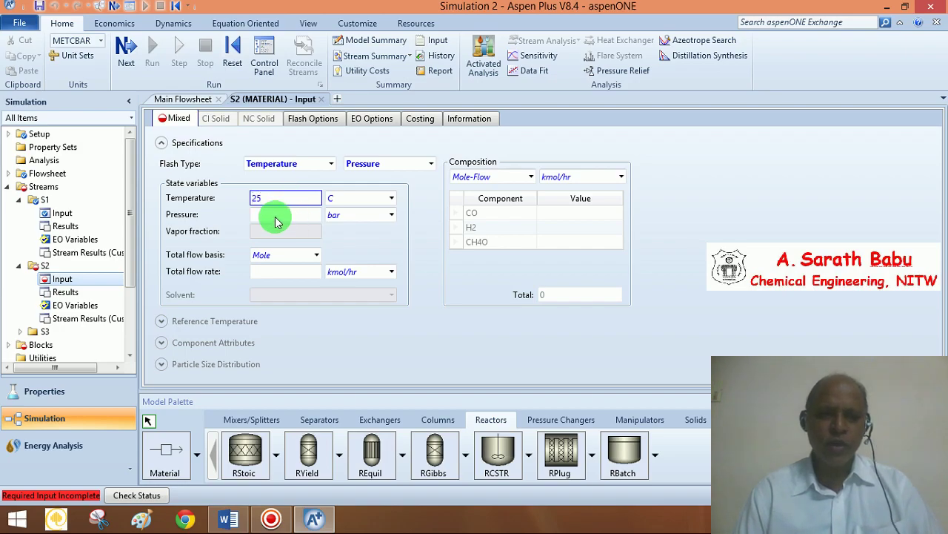
{"action": "type", "text": "1"}
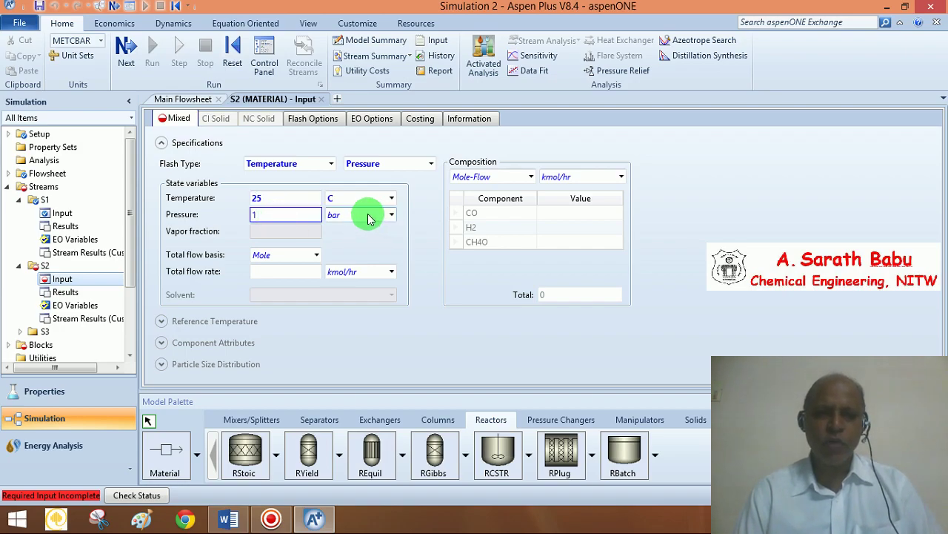
{"action": "left_click", "coordinate": [368, 215]}
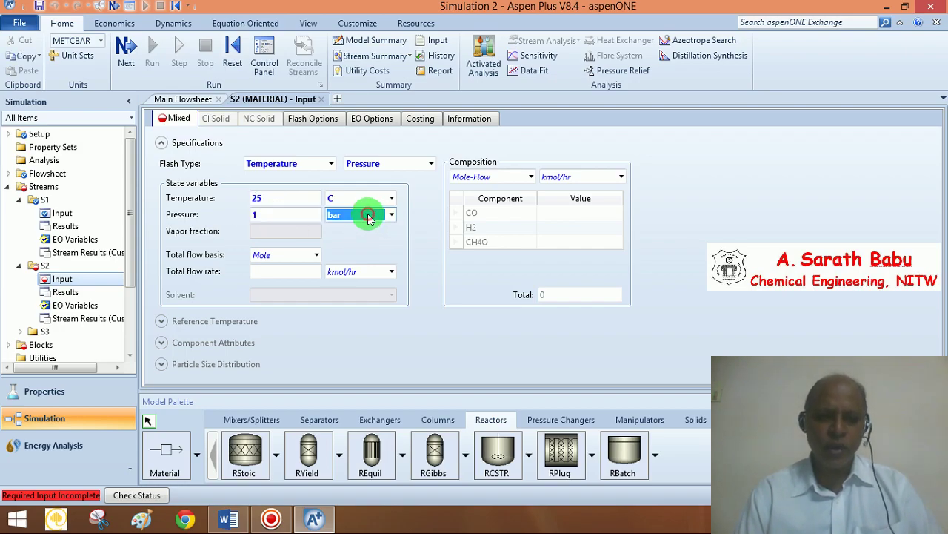
{"action": "left_click", "coordinate": [550, 228]}
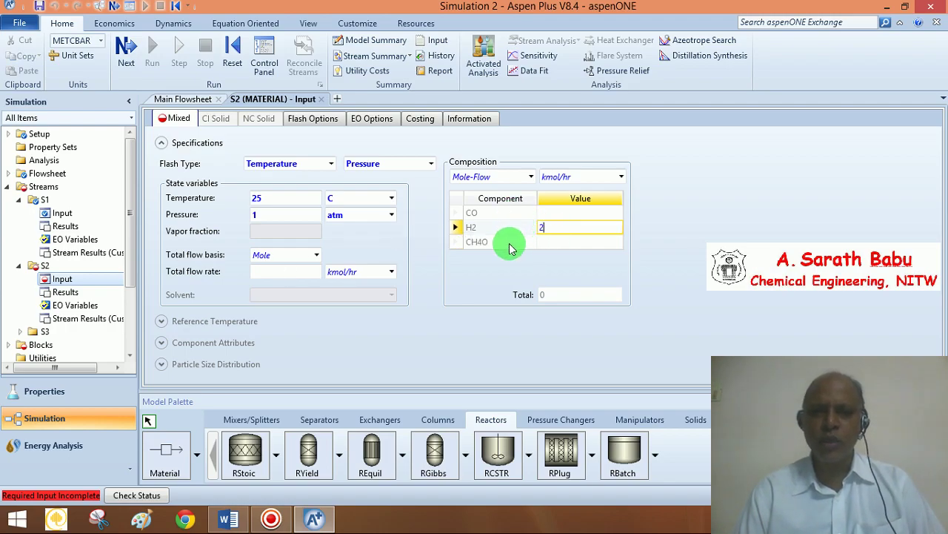
{"action": "left_click", "coordinate": [688, 264]}
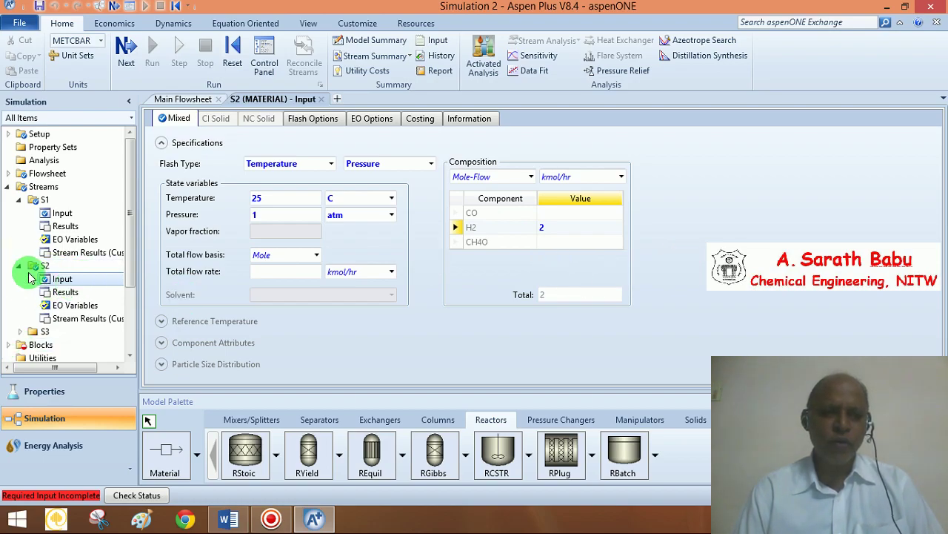
Step: Set reactor B1's flash type to Duty and Pressure, with a duty of 0 cal/sec and a pressure of 1 atm
{"action": "left_click", "coordinate": [126, 49]}
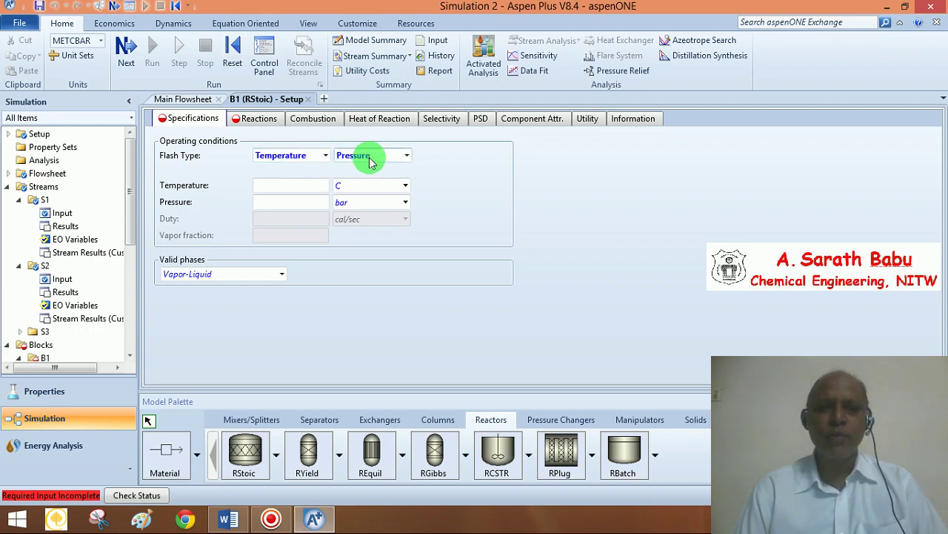
{"action": "left_click", "coordinate": [325, 155]}
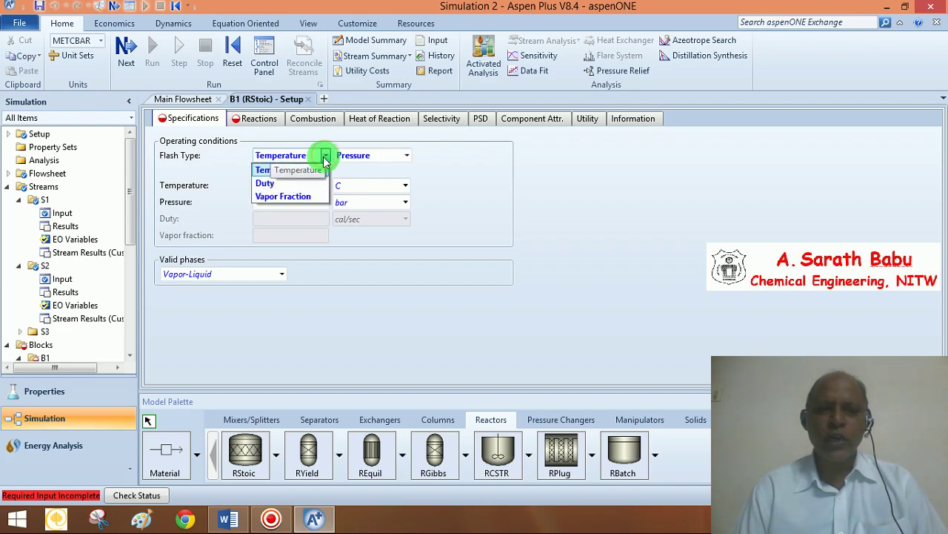
{"action": "left_click", "coordinate": [266, 183]}
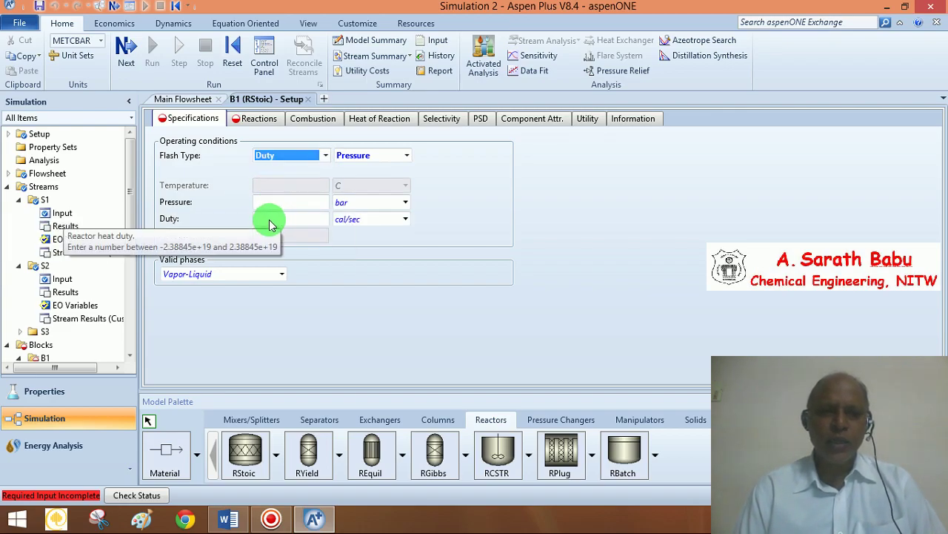
{"action": "left_click", "coordinate": [271, 218]}
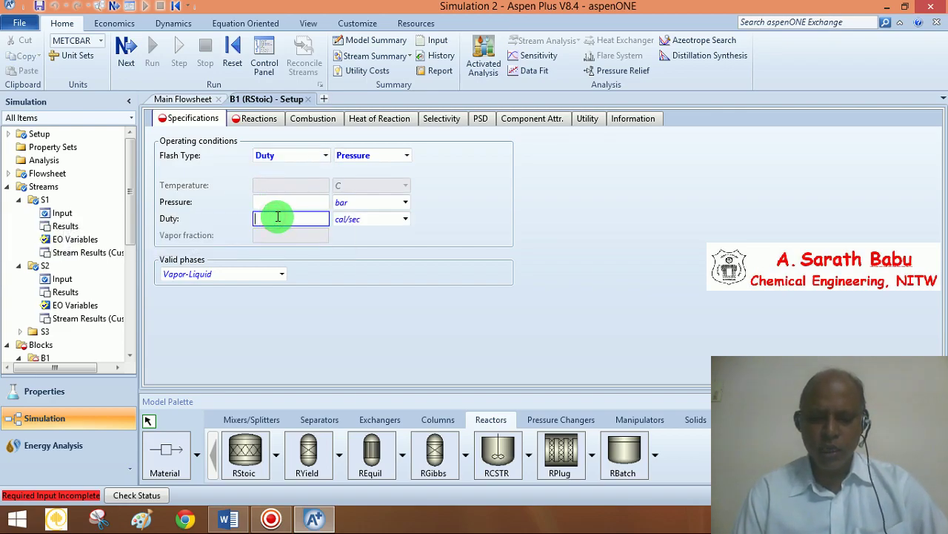
{"action": "type", "text": "0"}
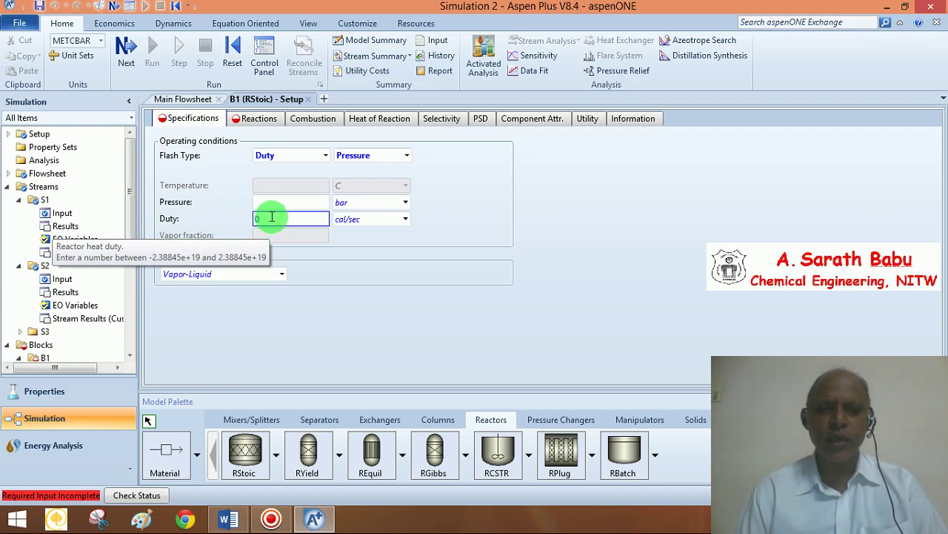
{"action": "left_click", "coordinate": [271, 202]}
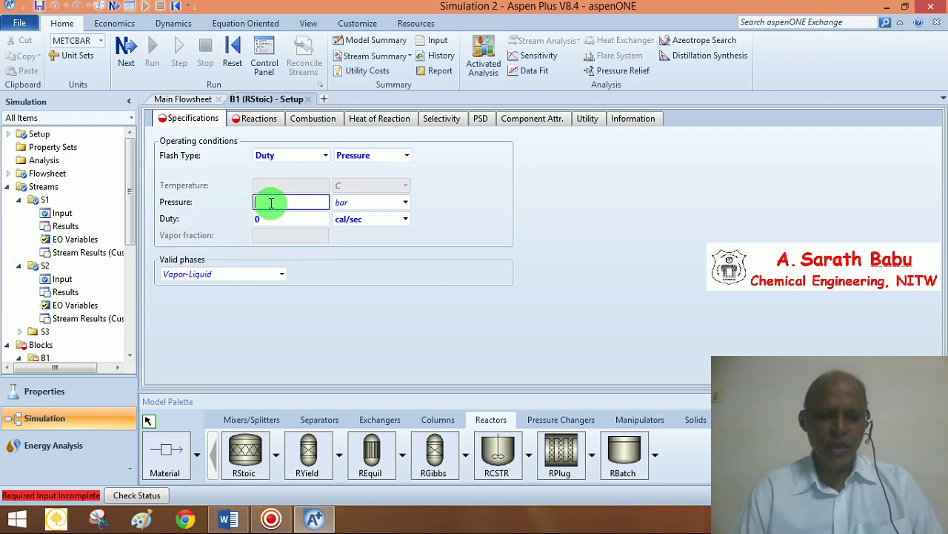
{"action": "type", "text": "1"}
{"action": "left_click", "coordinate": [370, 203]}
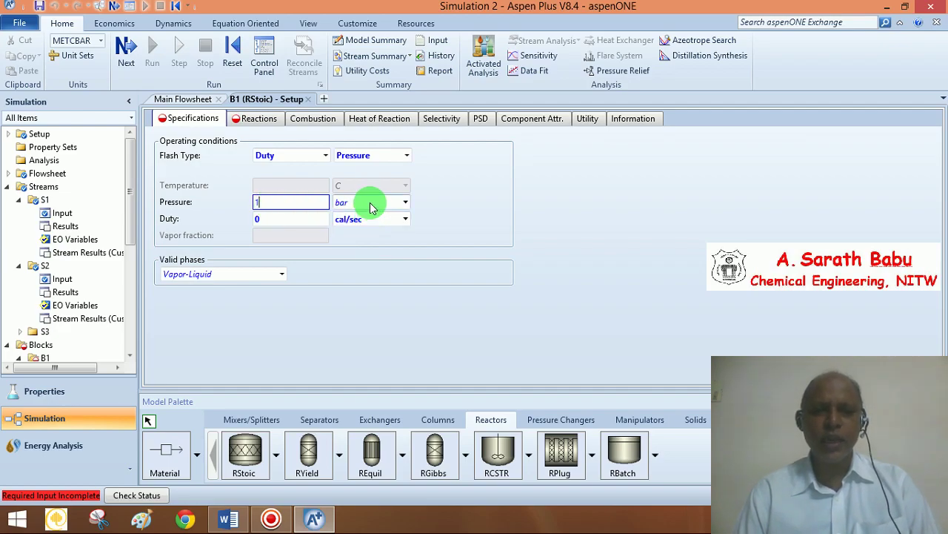
{"action": "type", "text": "atm"}
{"action": "left_click", "coordinate": [464, 214]}
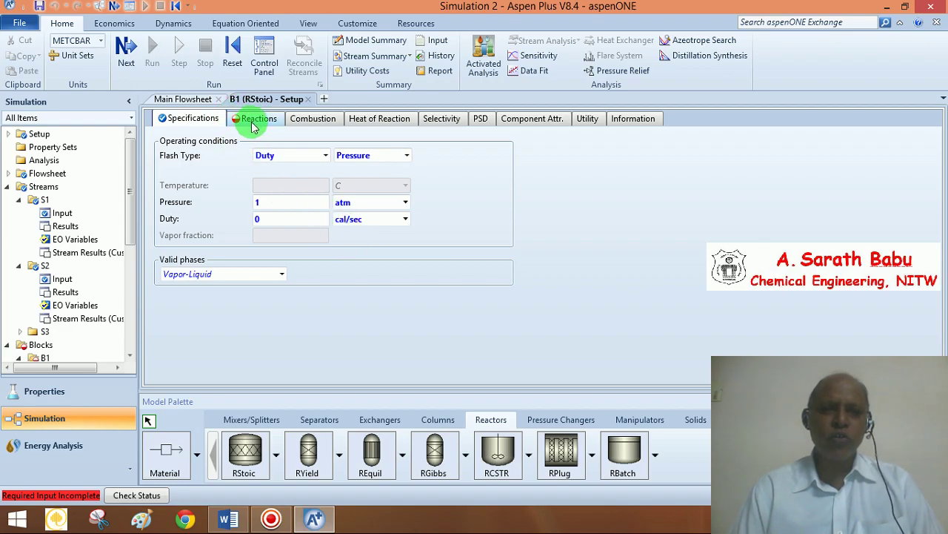
Step: Create a new reaction for reactor B1 and add CO as a reactant with coefficient -1
{"action": "left_click", "coordinate": [124, 50]}
{"action": "left_click", "coordinate": [242, 178]}
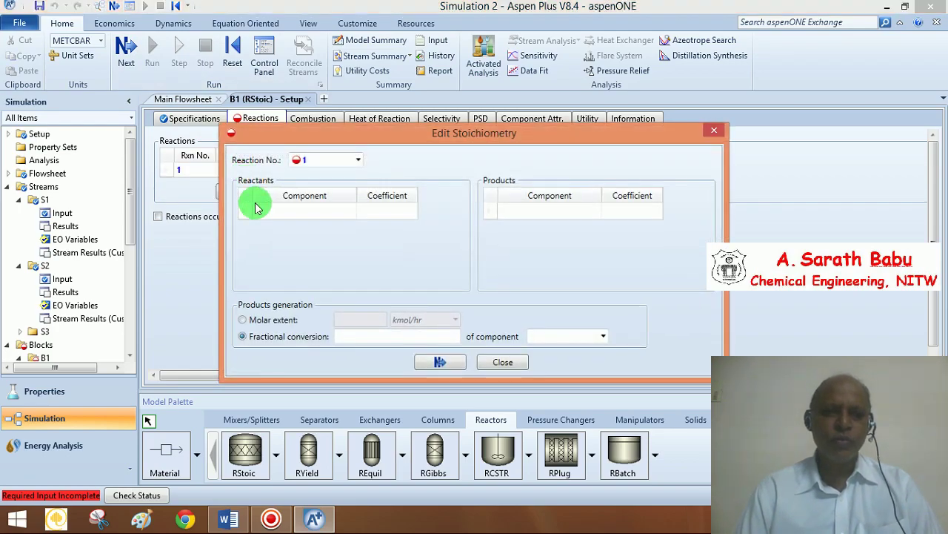
{"action": "left_click", "coordinate": [346, 214]}
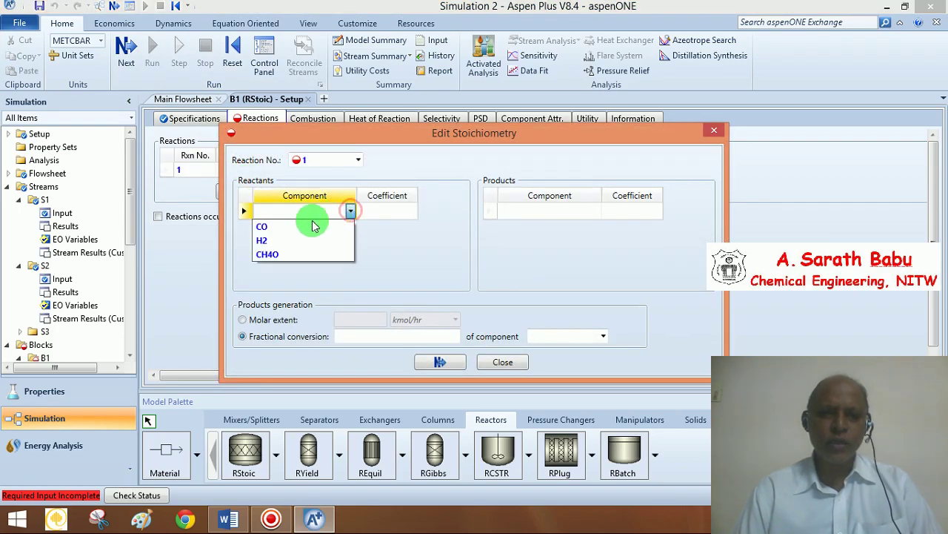
{"action": "left_click", "coordinate": [273, 226]}
{"action": "left_click", "coordinate": [386, 211]}
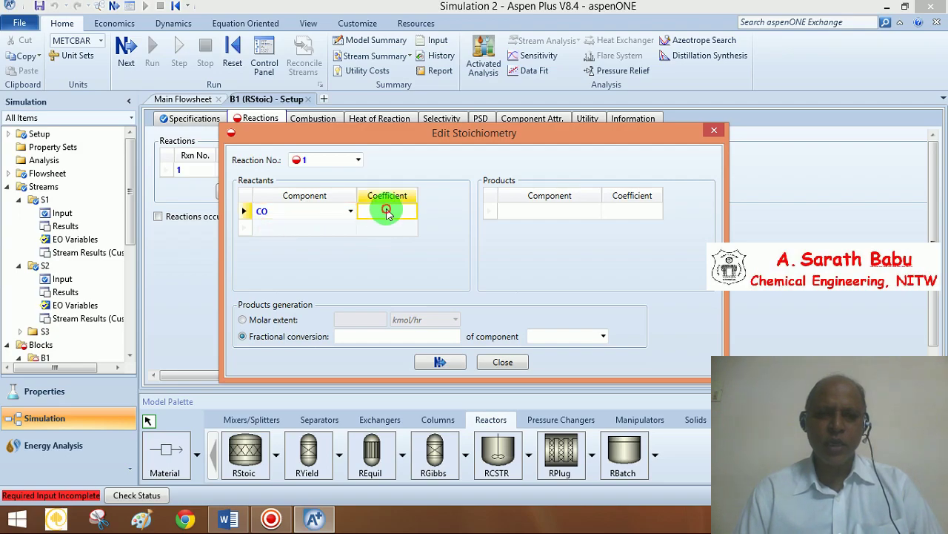
{"action": "type", "text": "-1"}
Step: Add H2 as the second reactant of reaction 1 with coefficient -2
{"action": "left_click", "coordinate": [296, 228]}
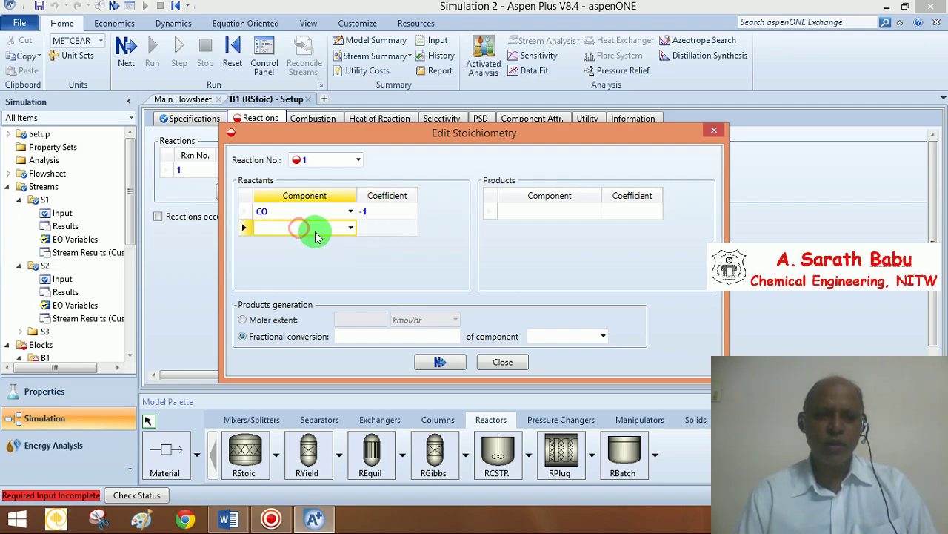
{"action": "left_click", "coordinate": [348, 229]}
{"action": "left_click", "coordinate": [288, 256]}
{"action": "left_click", "coordinate": [390, 232]}
{"action": "type", "text": "-2"}
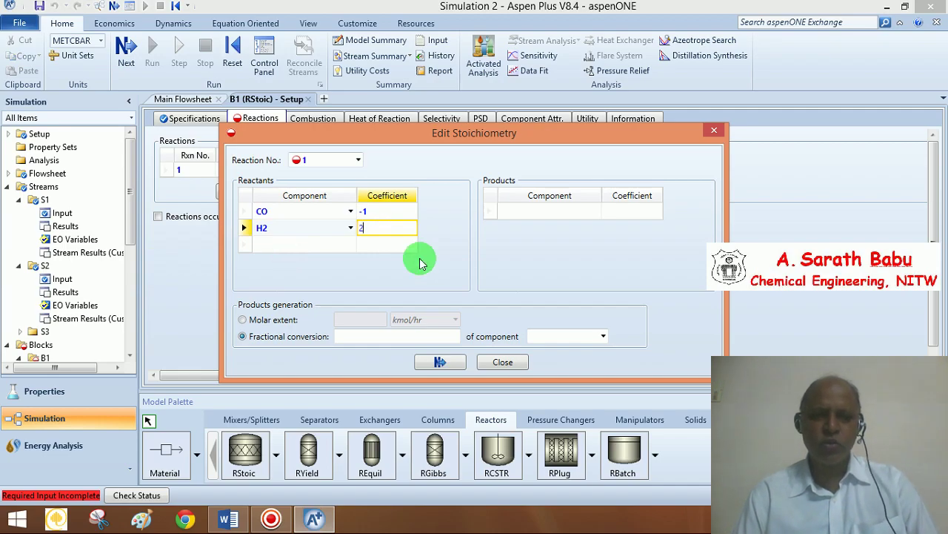
{"action": "left_click", "coordinate": [448, 244]}
Step: Add CH4O as the product of reaction 1 with coefficient 1
{"action": "left_click", "coordinate": [566, 211]}
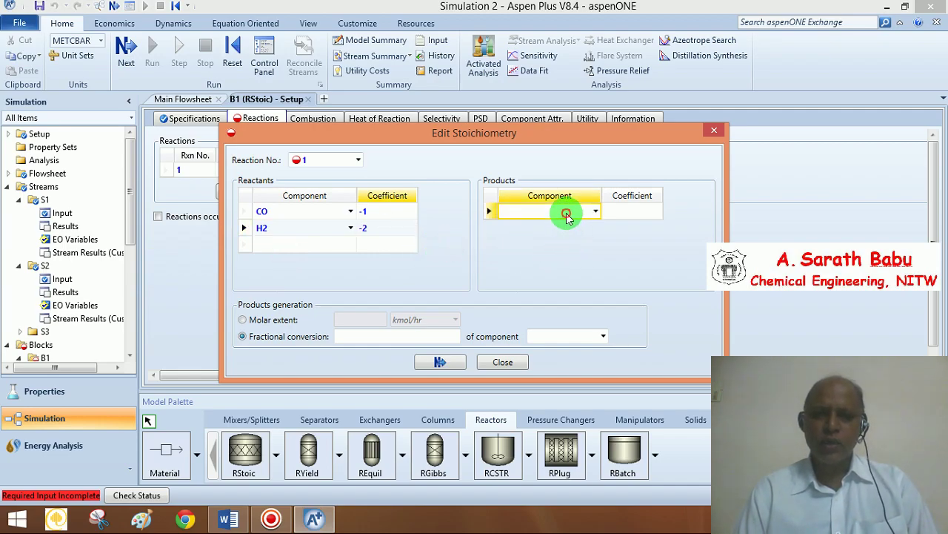
{"action": "left_click", "coordinate": [595, 211]}
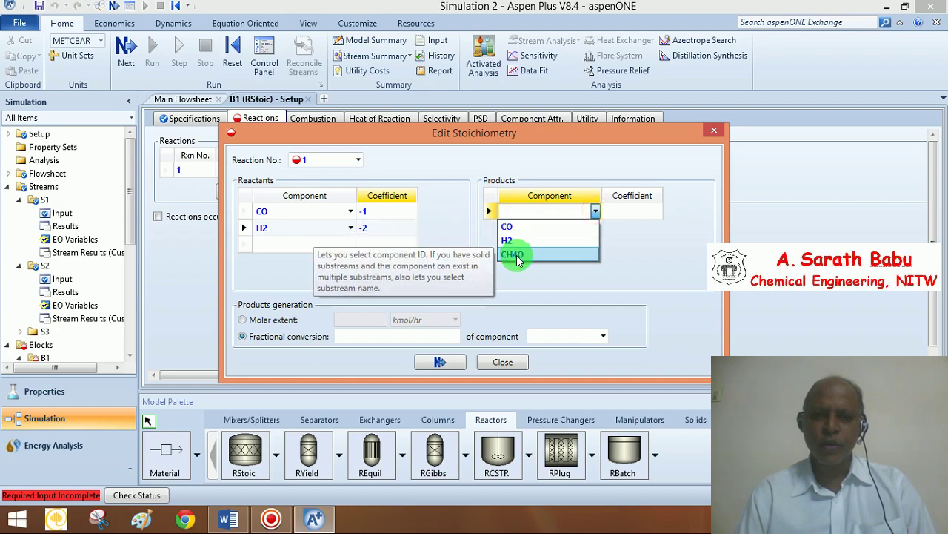
{"action": "left_click", "coordinate": [513, 254]}
{"action": "left_click", "coordinate": [626, 215]}
{"action": "type", "text": "1"}
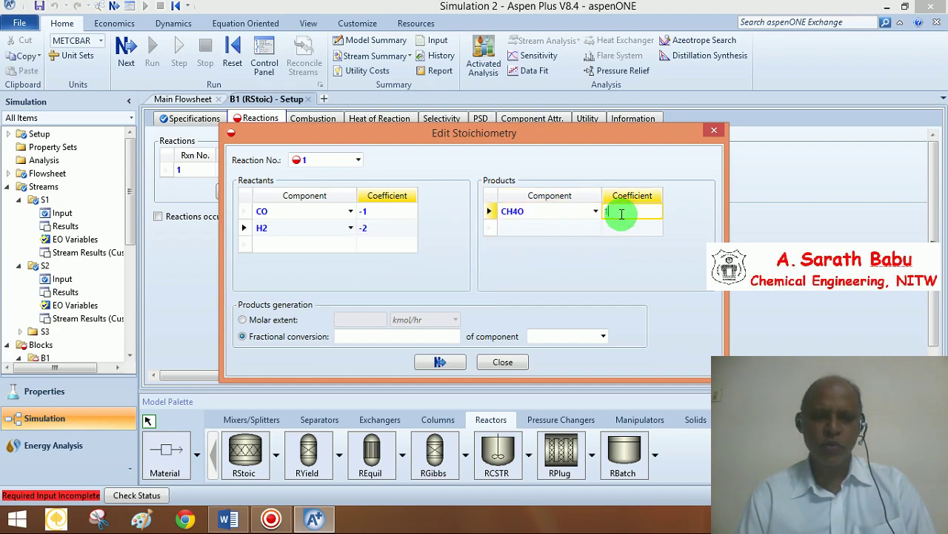
Step: Specify a fractional conversion of 0.8 of component CO for reaction 1 and close the stoichiometry editor
{"action": "left_click", "coordinate": [395, 339]}
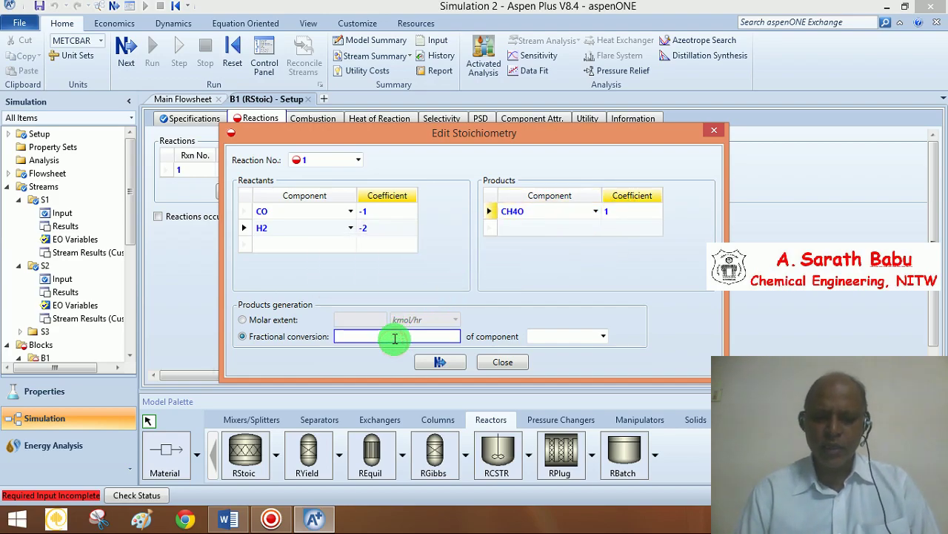
{"action": "type", "text": "0"}
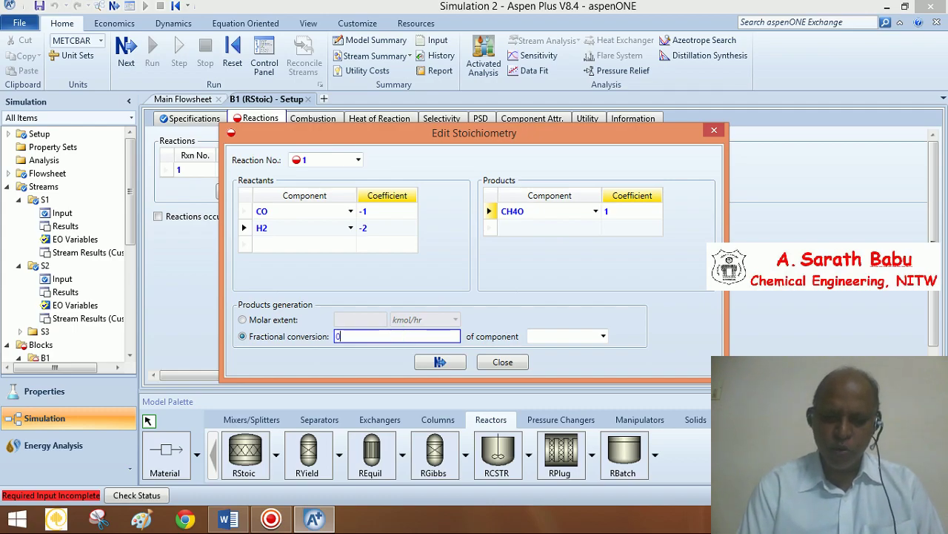
{"action": "type", "text": "8"}
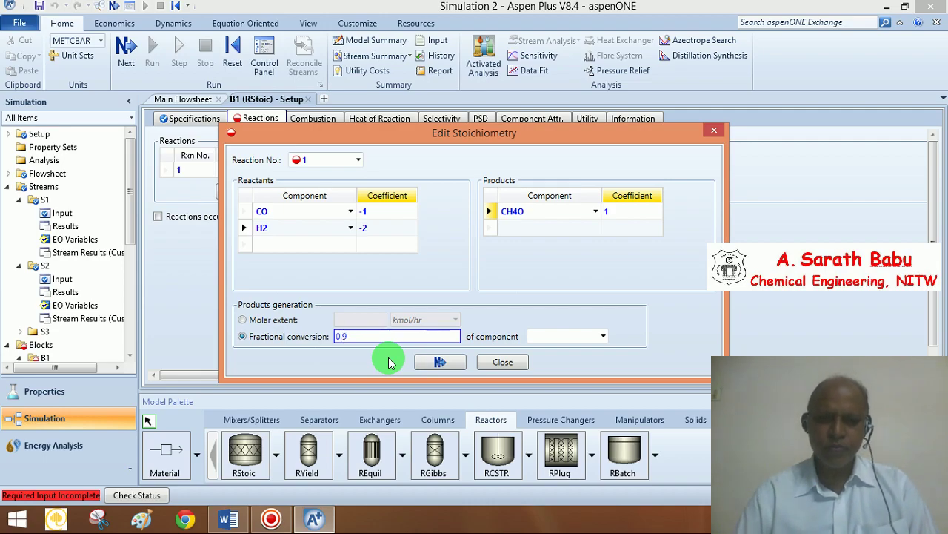
{"action": "left_click", "coordinate": [603, 336]}
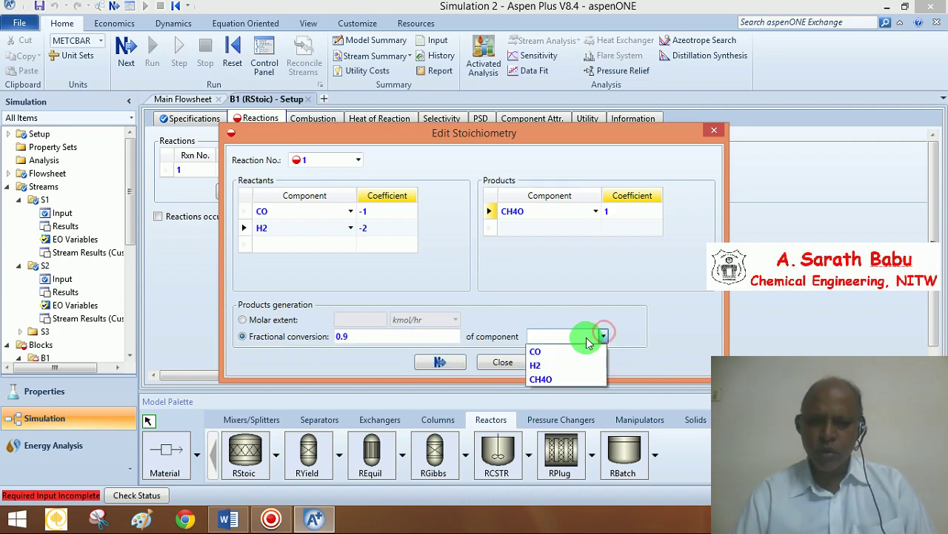
{"action": "left_click", "coordinate": [548, 352]}
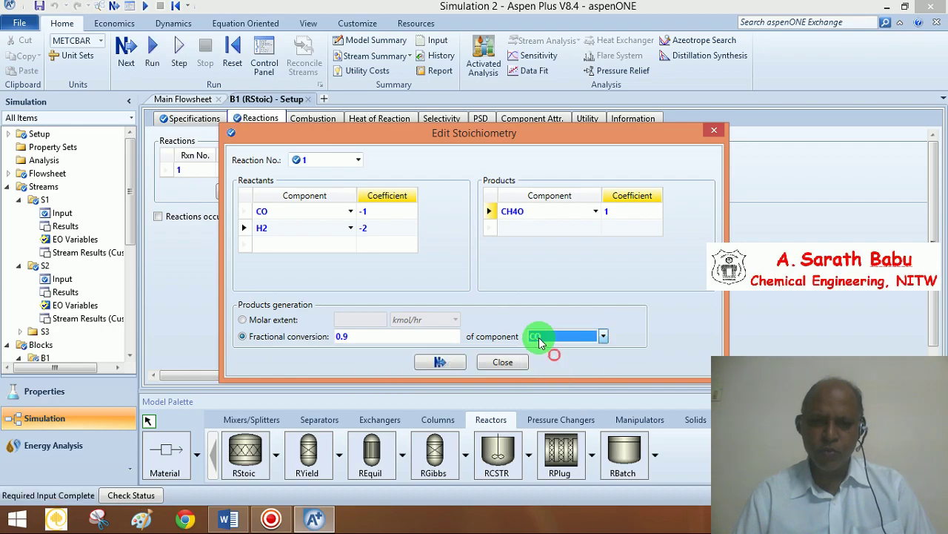
{"action": "left_click", "coordinate": [353, 335]}
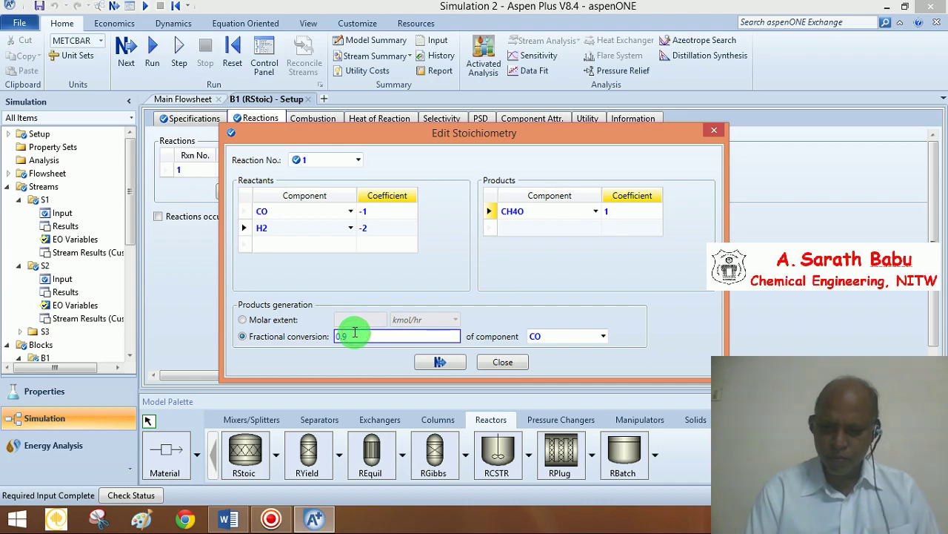
{"action": "type", "text": "0.8"}
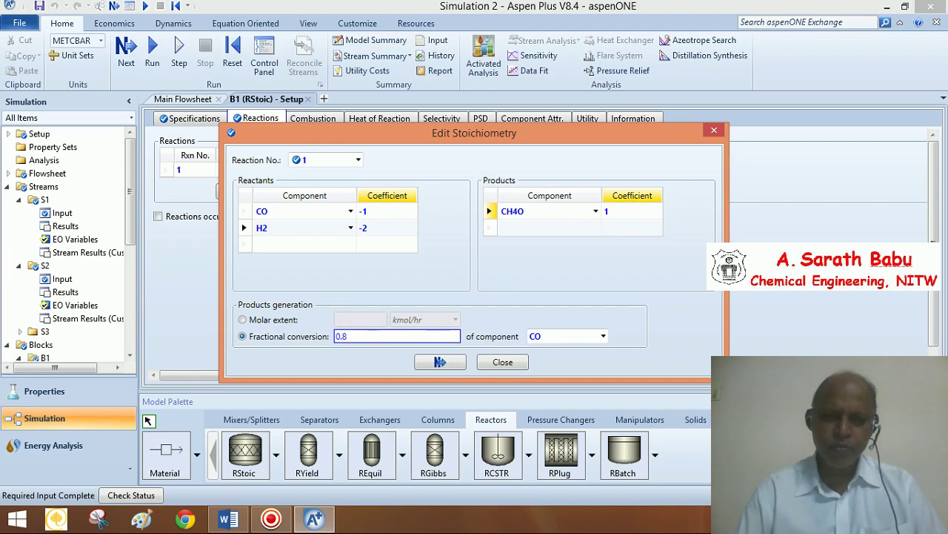
{"action": "left_click", "coordinate": [403, 269]}
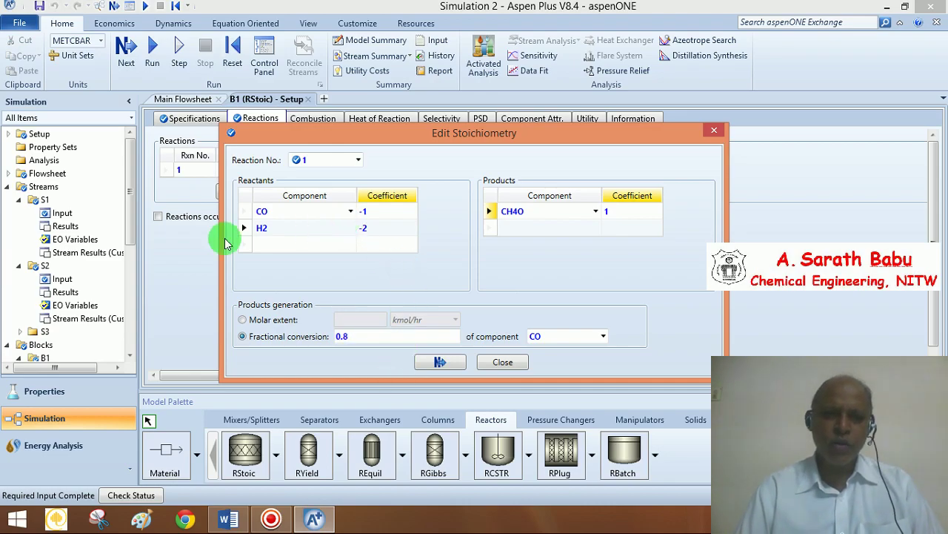
{"action": "left_click", "coordinate": [441, 365]}
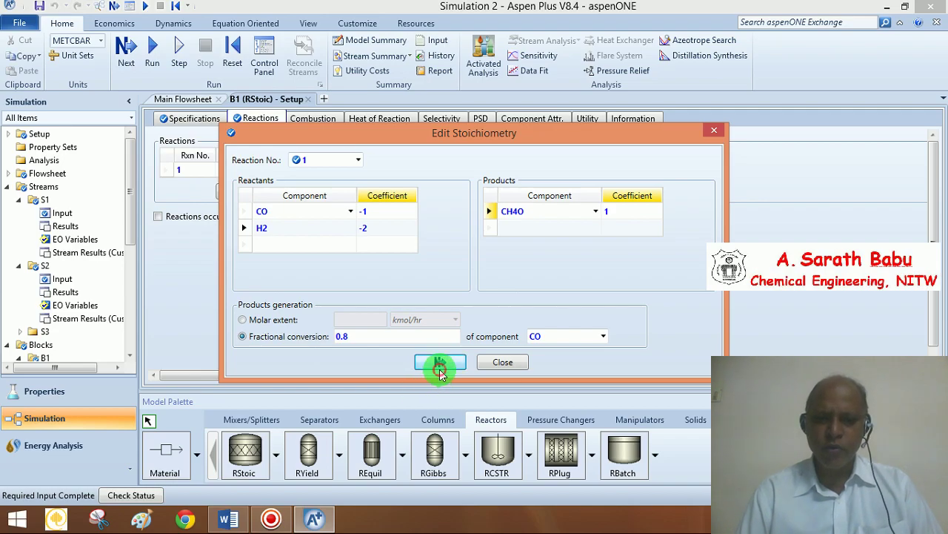
{"action": "left_click", "coordinate": [712, 134]}
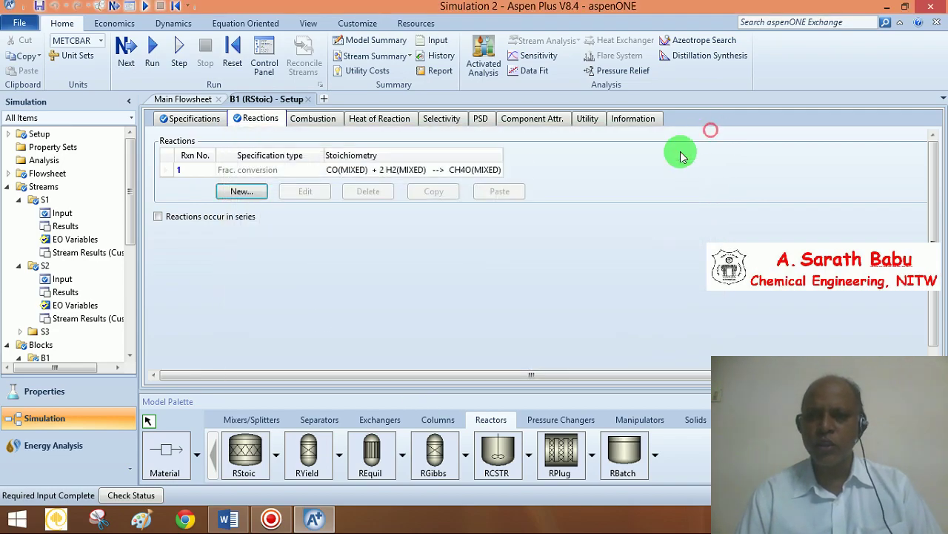
Step: Run the simulation, dismiss the economic analysis suggestion, and show the stream summary for all streams
{"action": "left_click", "coordinate": [125, 47]}
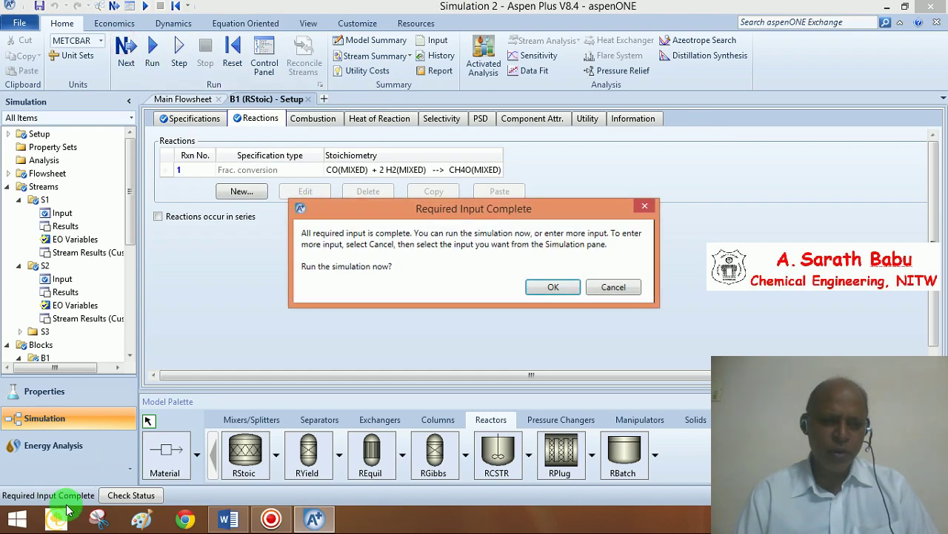
{"action": "left_click", "coordinate": [552, 289]}
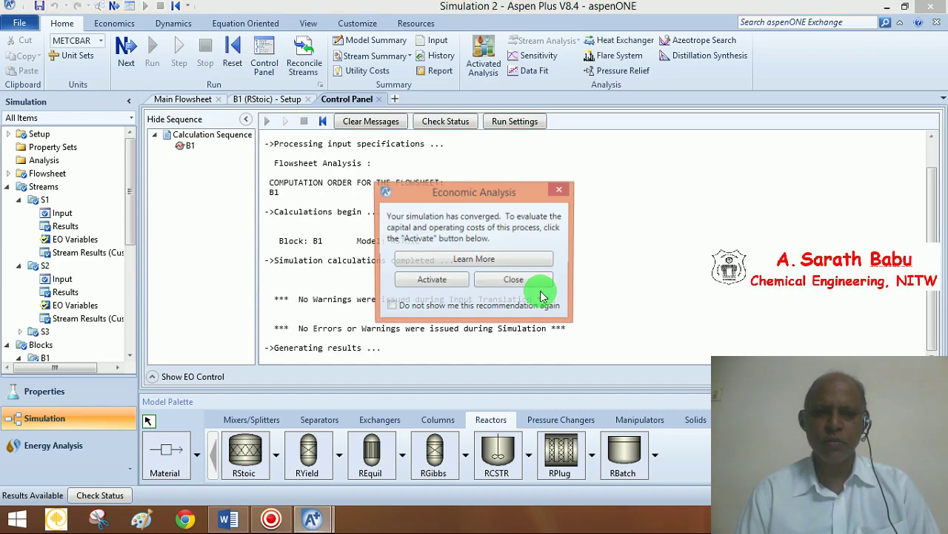
{"action": "left_click", "coordinate": [514, 280]}
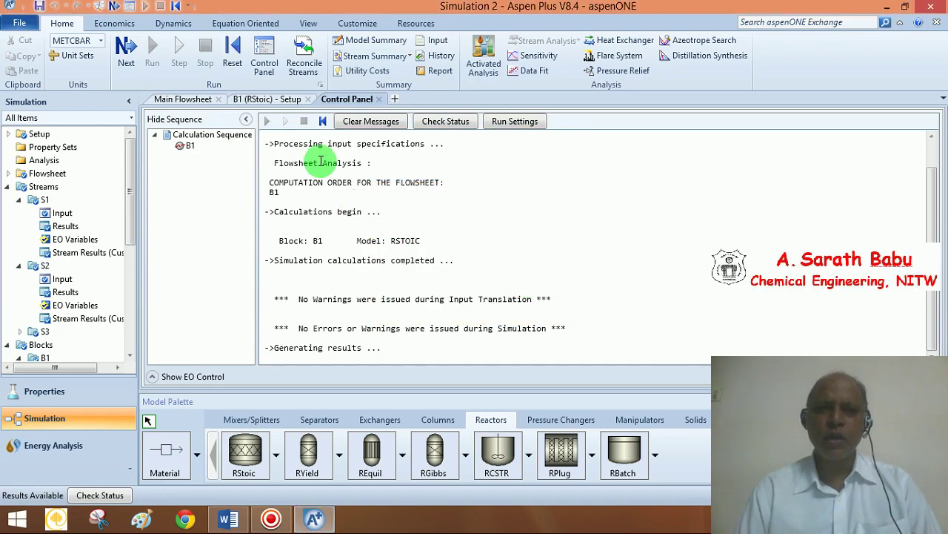
{"action": "left_click", "coordinate": [346, 57]}
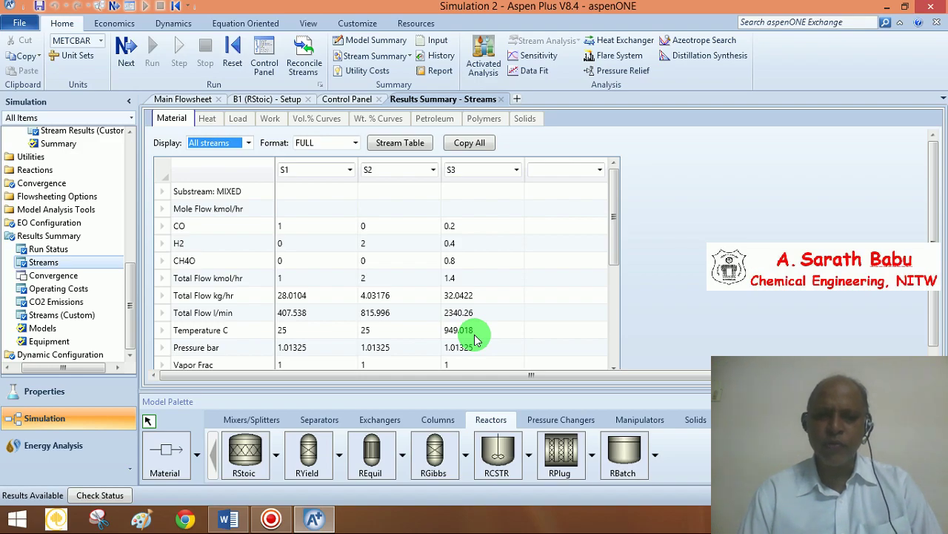
Step: Check reactor exercise 3 in the Word document, and set the H2 mole flow of feed stream S2 to 10 kmol/hr in Aspen Plus
{"action": "left_click", "coordinate": [227, 520]}
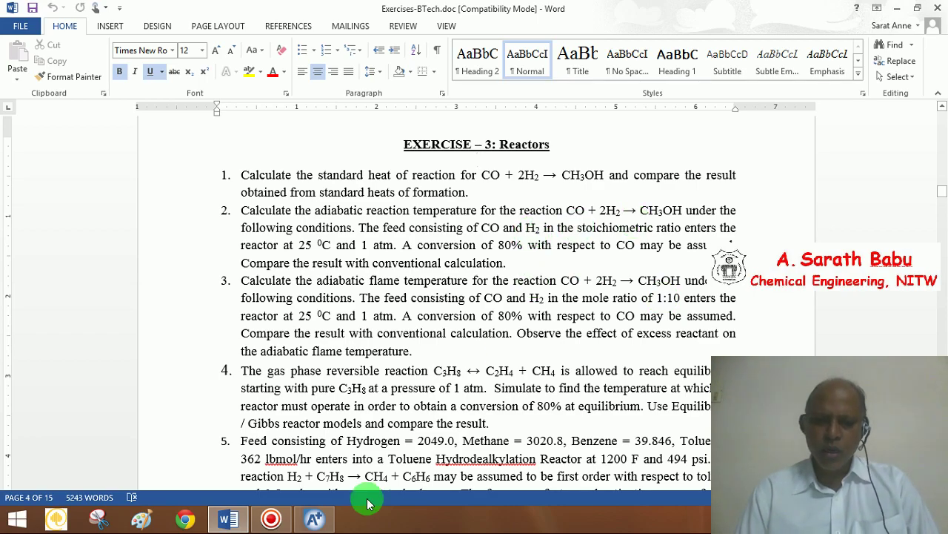
{"action": "left_click", "coordinate": [319, 520]}
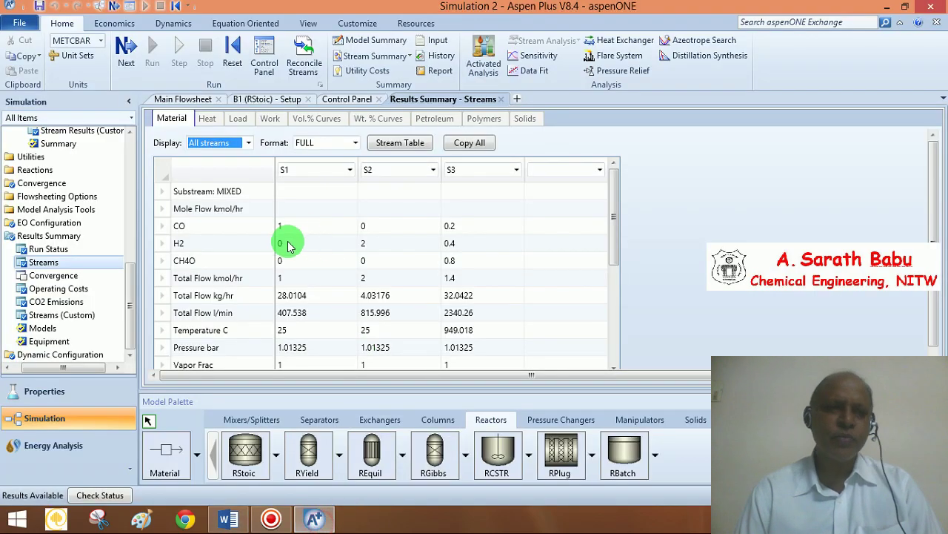
{"action": "left_click", "coordinate": [194, 100]}
{"action": "left_click", "coordinate": [398, 234]}
{"action": "double_click", "coordinate": [398, 230]}
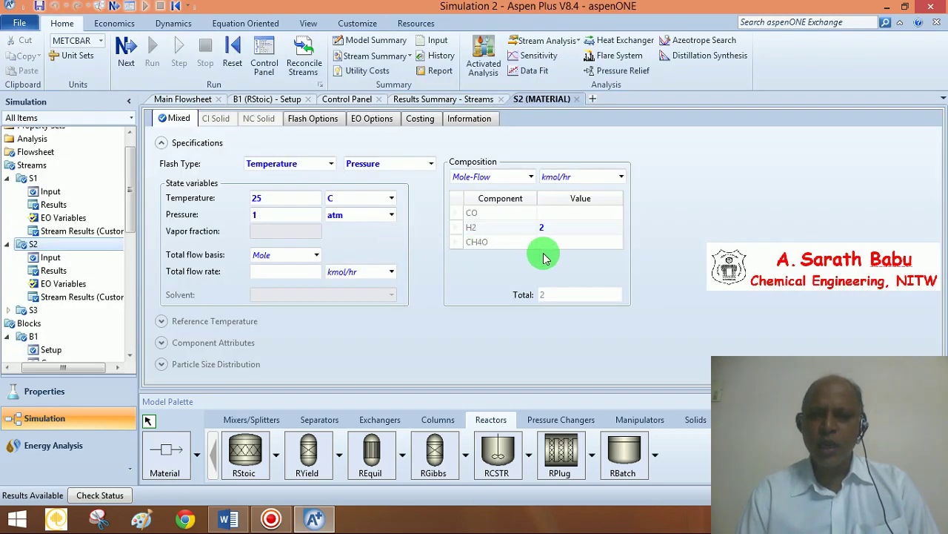
{"action": "left_click", "coordinate": [557, 232]}
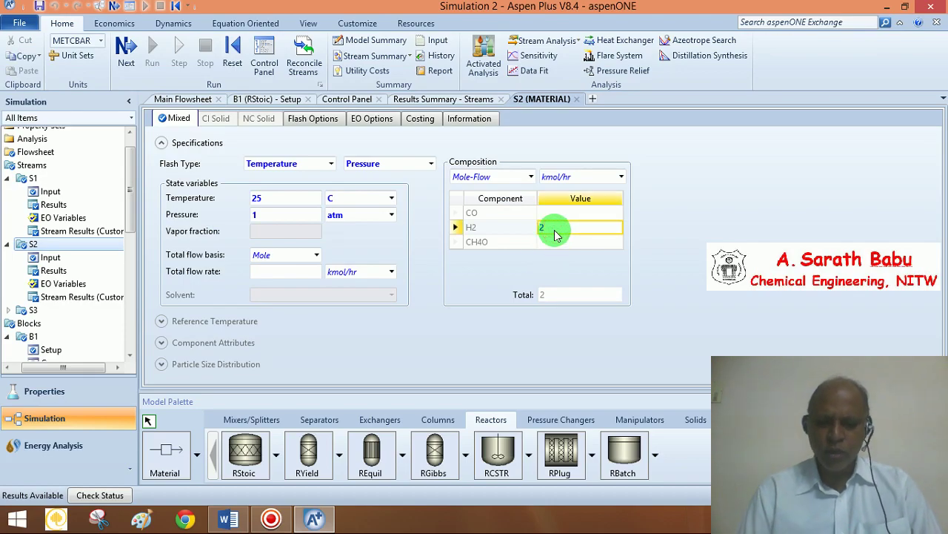
{"action": "type", "text": "10"}
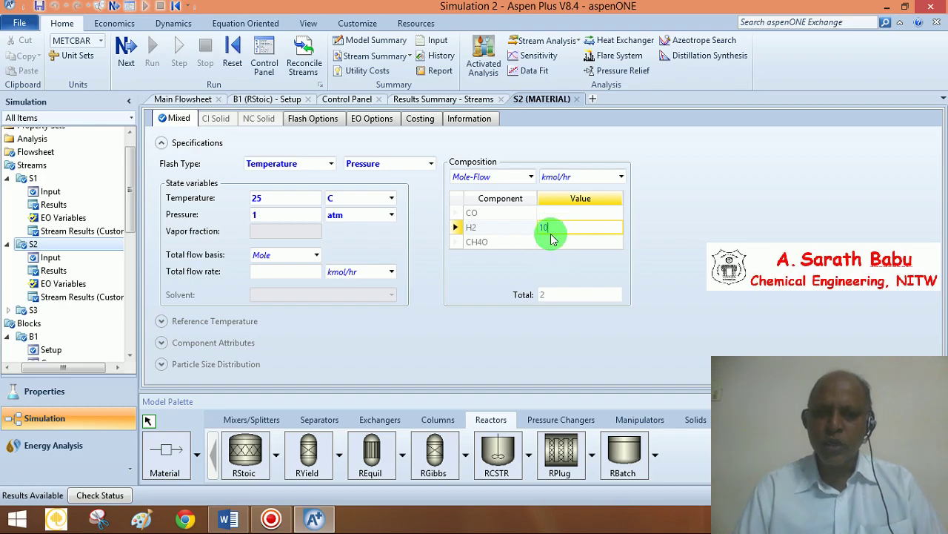
{"action": "left_click", "coordinate": [554, 262]}
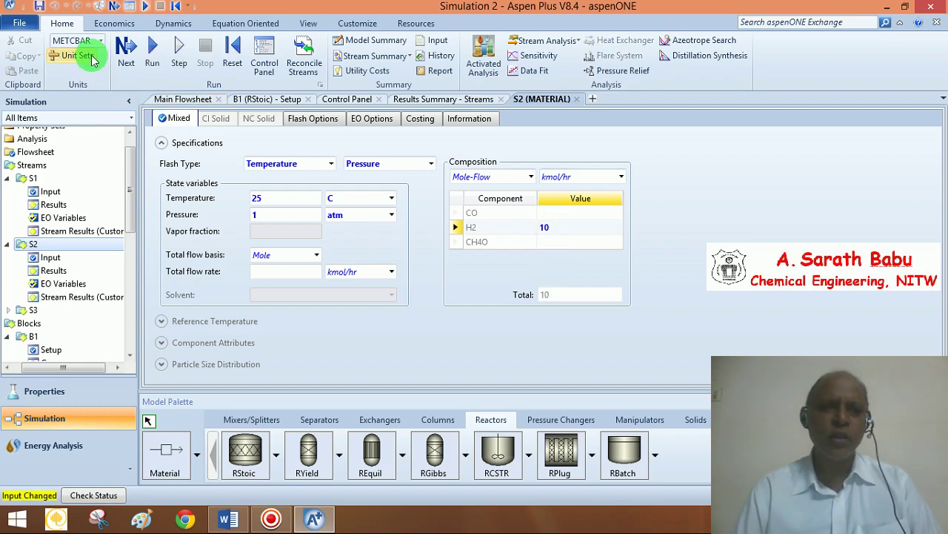
Step: Rerun the simulation with the changed H2 feed and review the stream summary down to the enthalpy rows
{"action": "left_click", "coordinate": [126, 48]}
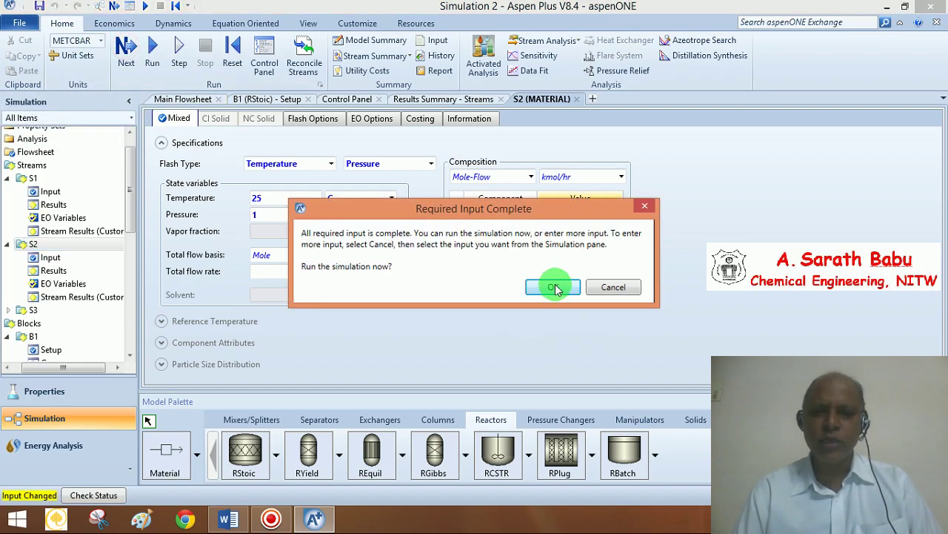
{"action": "left_click", "coordinate": [555, 285]}
{"action": "left_click", "coordinate": [530, 284]}
{"action": "left_click", "coordinate": [357, 63]}
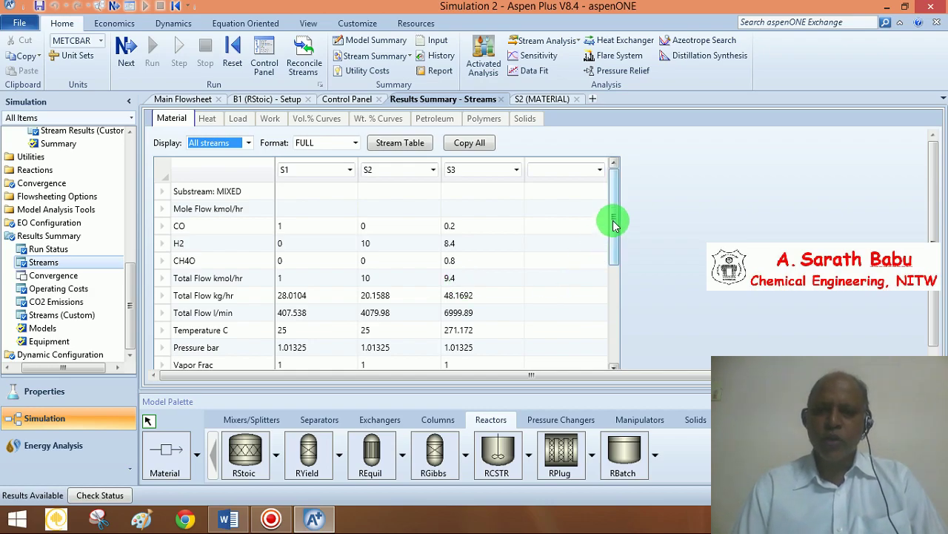
{"action": "left_click_drag", "start_coordinate": [613, 221], "coordinate": [621, 271]}
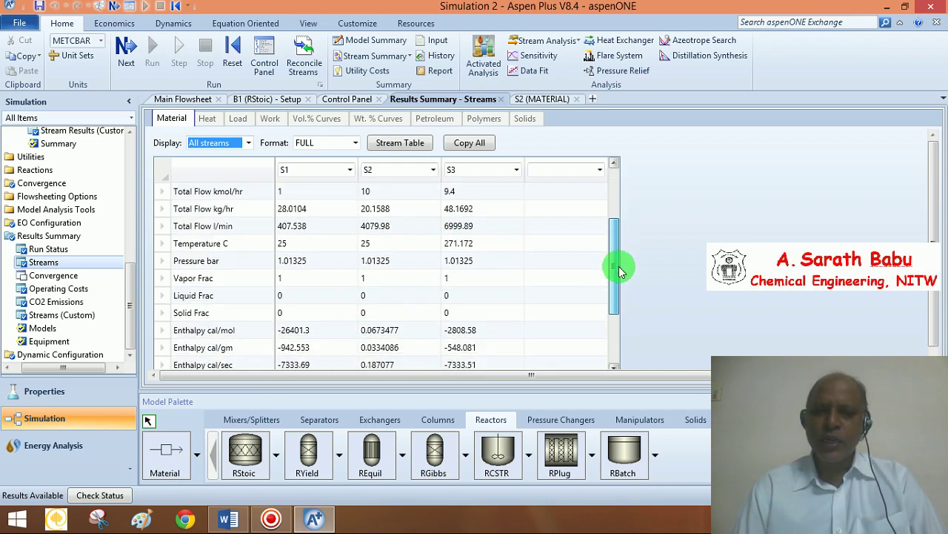